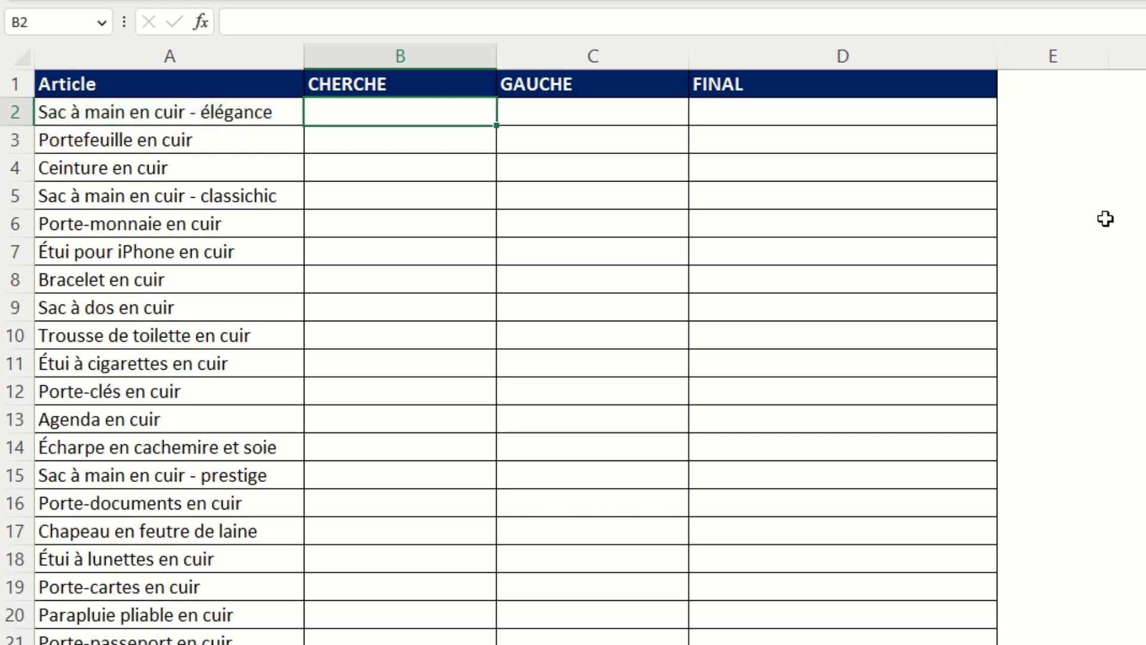
- Enter the formula =CHERCHE(" ";A2;1) in cell B2 to locate the first space in the article name
{"action": "type", "text": "=cherche"}
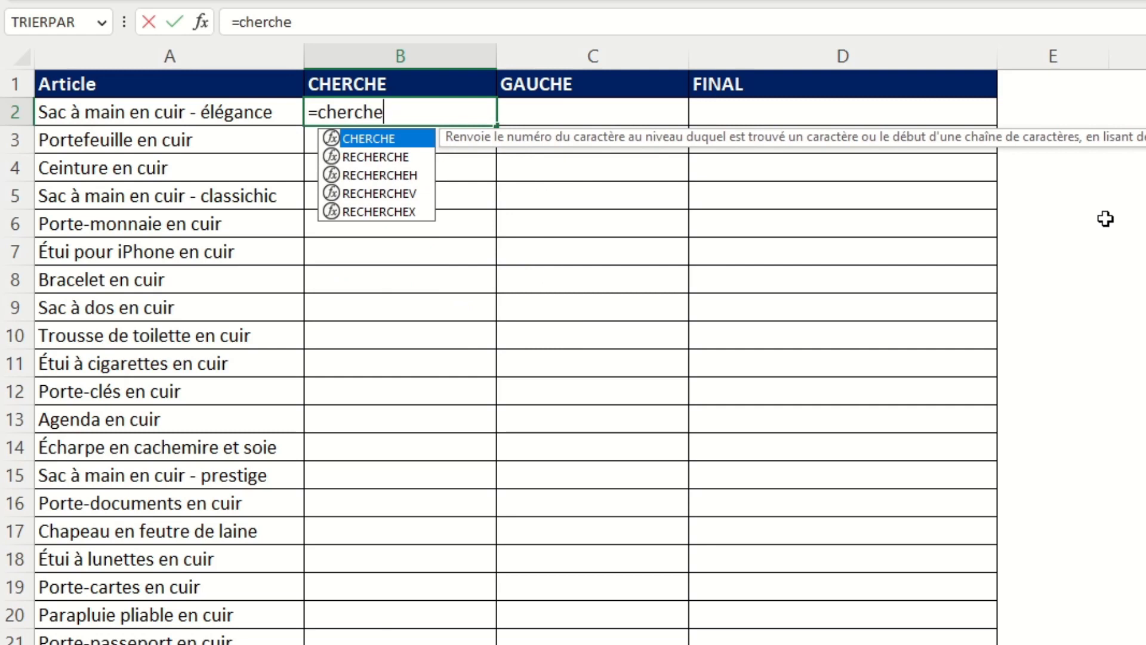
{"action": "type", "text": "("}
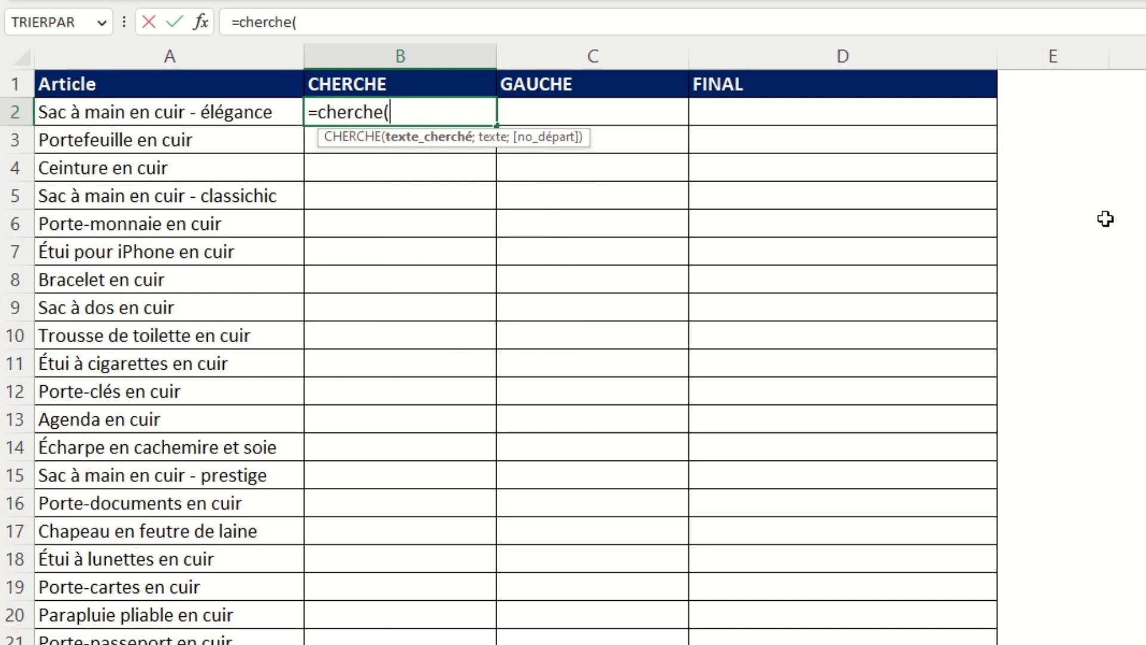
{"action": "type", "text": "\" "}
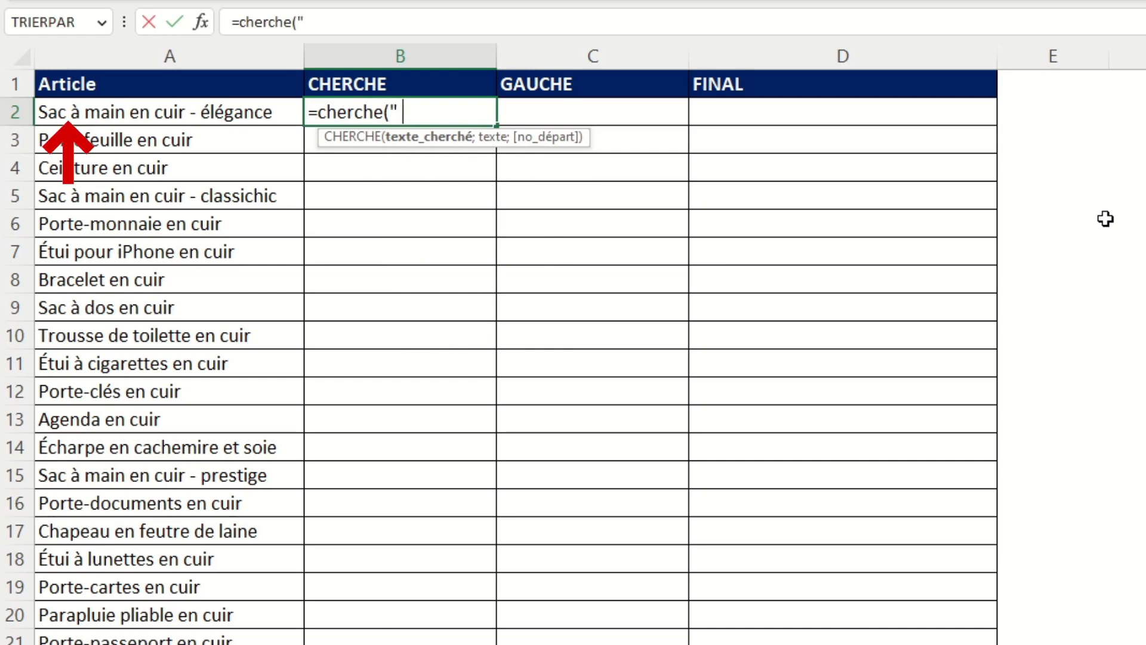
{"action": "type", "text": "\""}
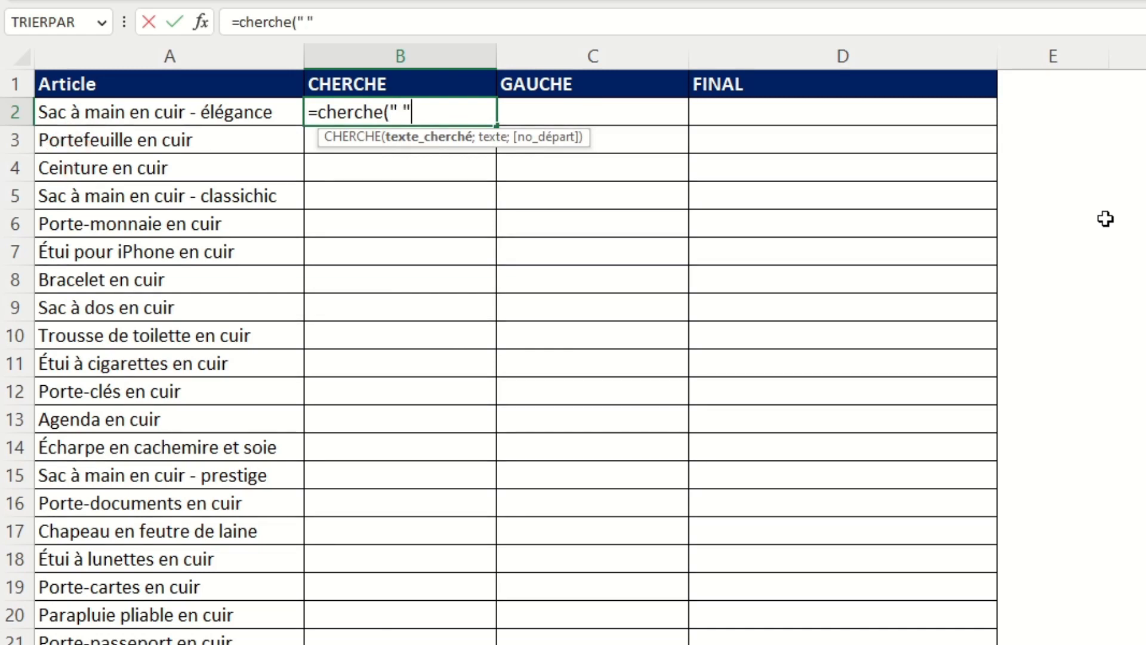
{"action": "type", "text": ";"}
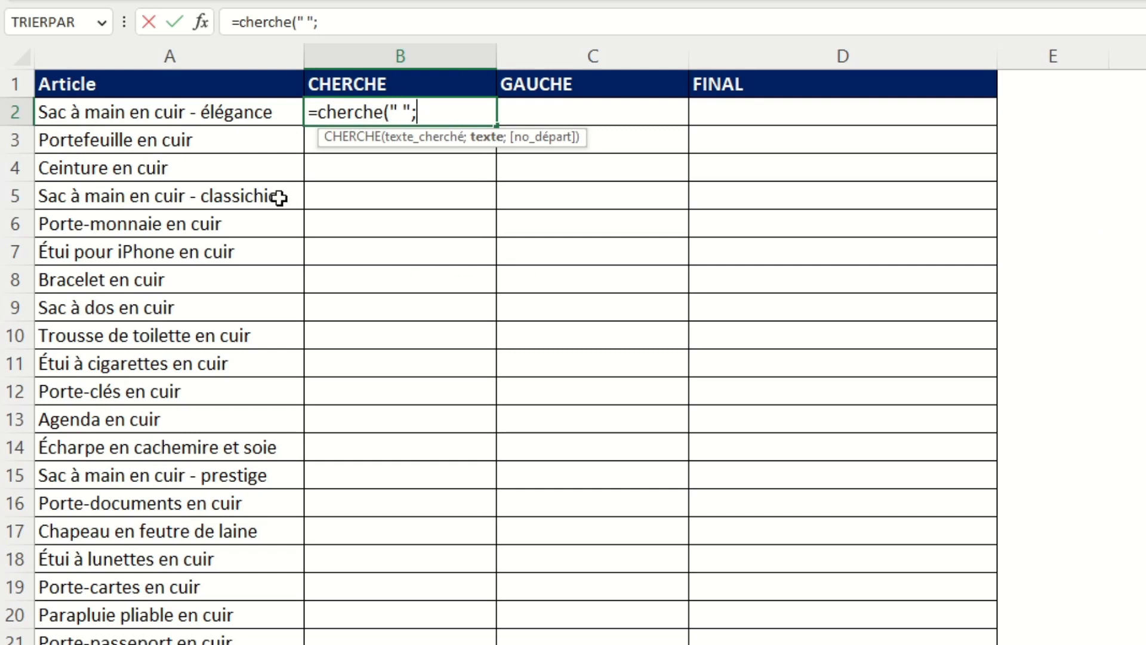
{"action": "left_click", "coordinate": [284, 115]}
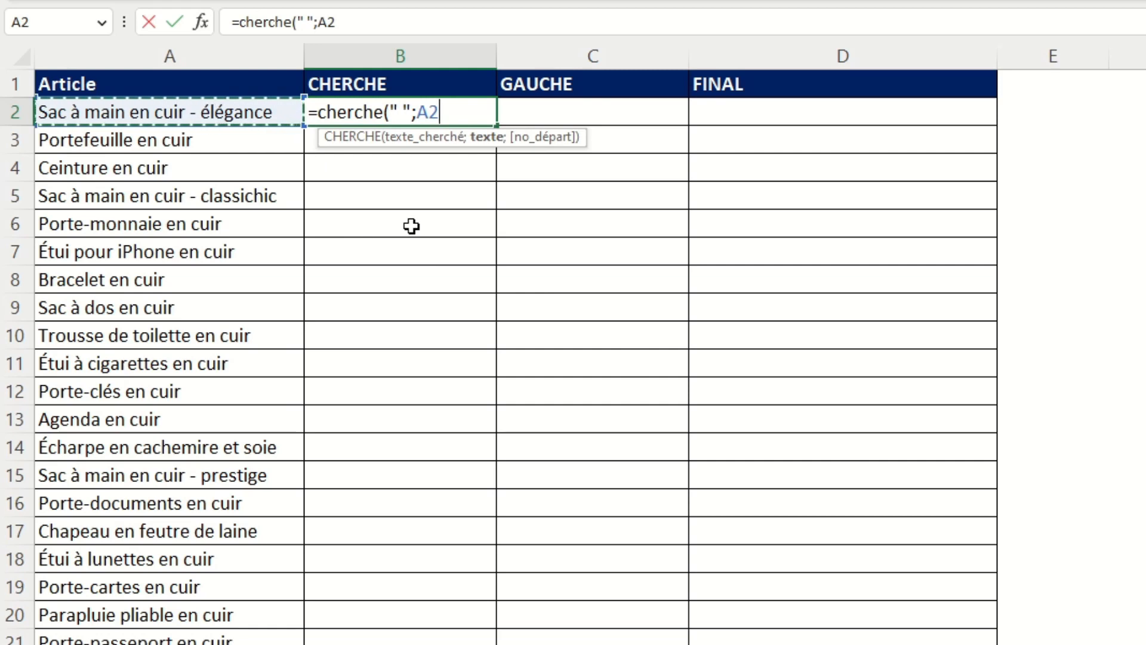
{"action": "type", "text": ";"}
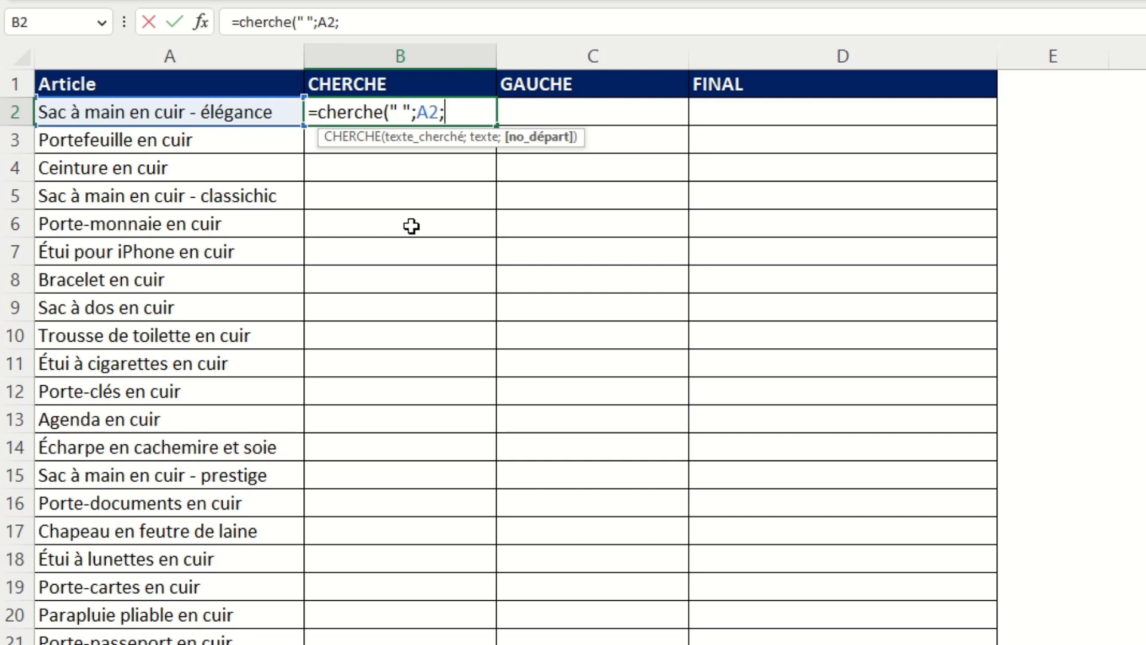
{"action": "type", "text": "1)"}
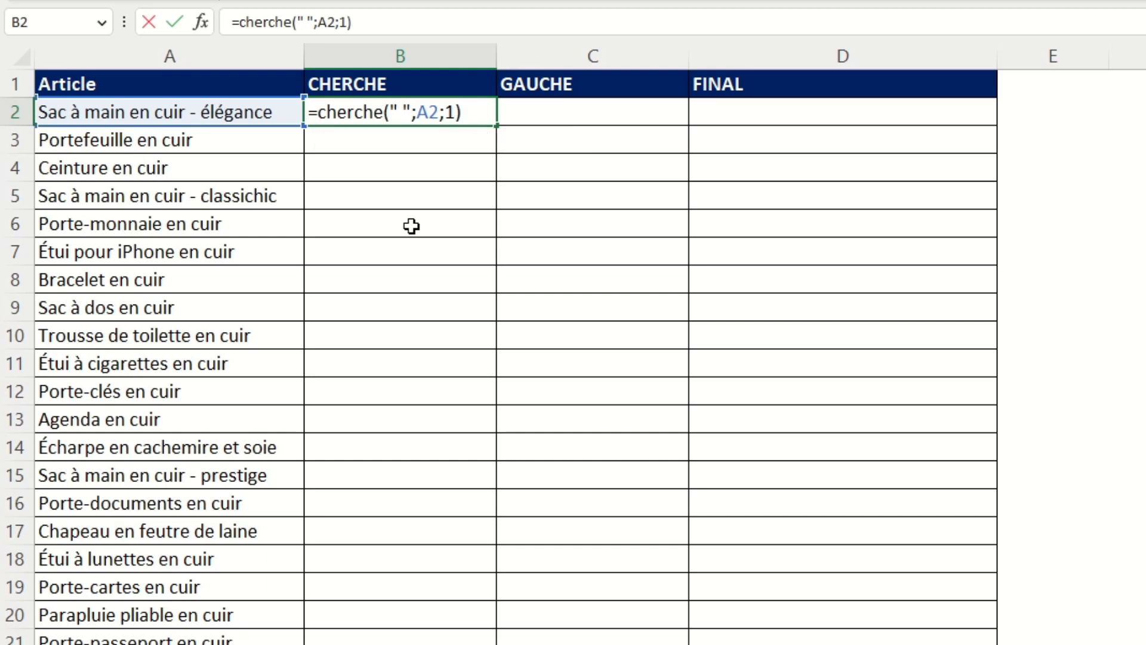
{"action": "key", "text": "Return"}
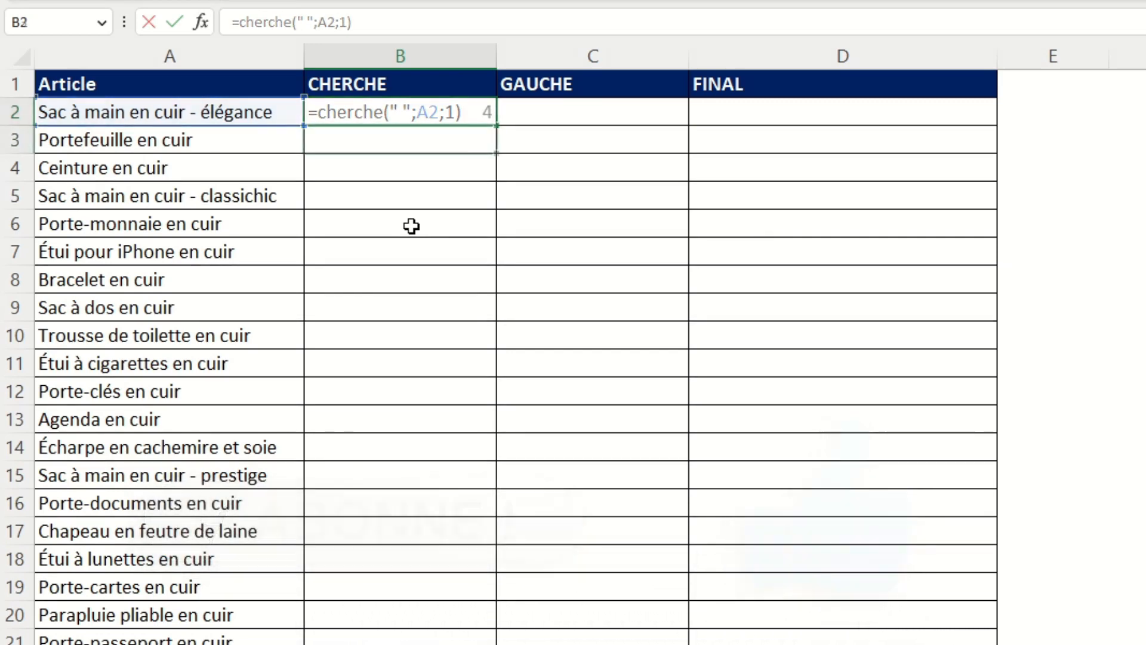
{"action": "key", "text": "Return"}
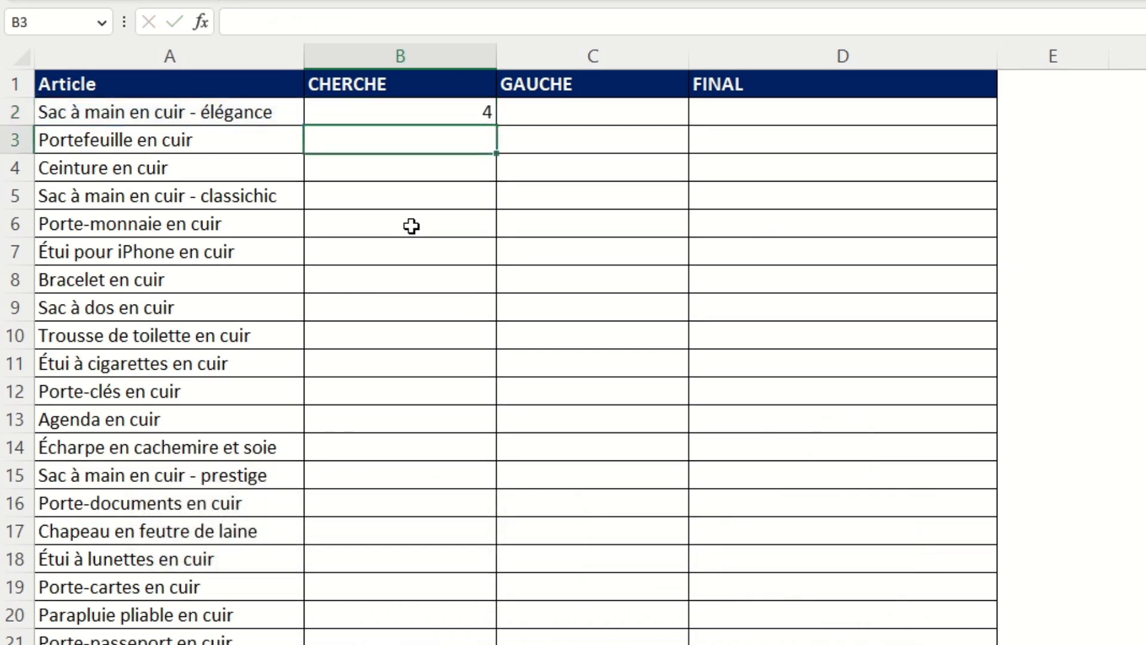
- Fill the CHERCHE formula from B2 down through the rest of the article rows
{"action": "left_click", "coordinate": [468, 109]}
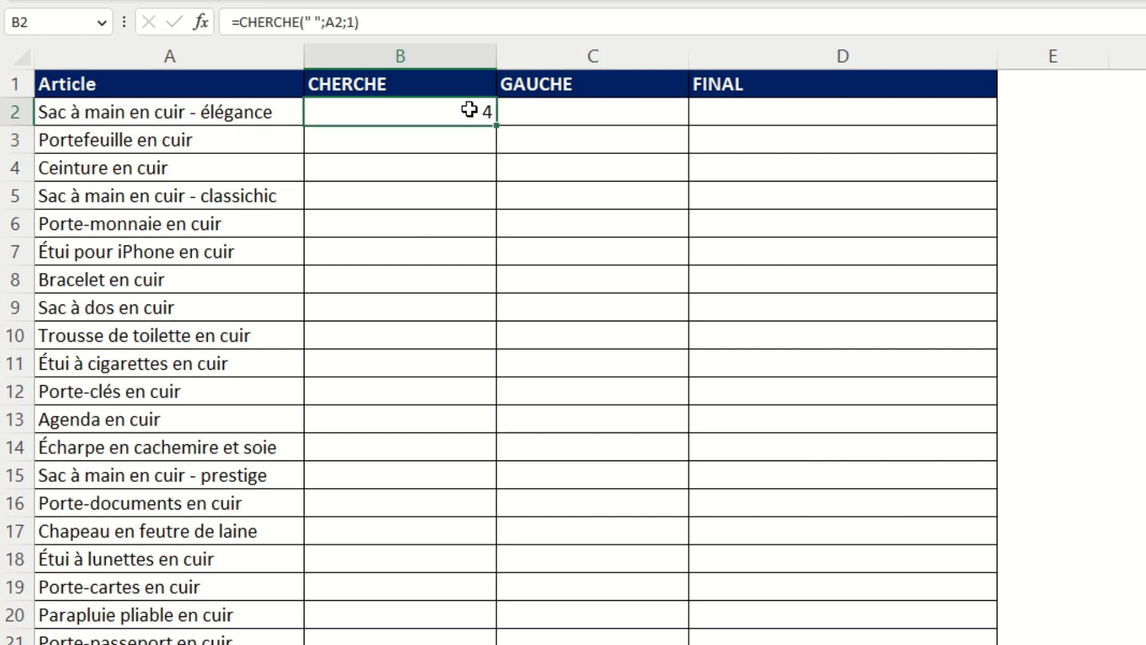
{"action": "double_click", "coordinate": [497, 123]}
{"action": "left_click", "coordinate": [592, 173]}
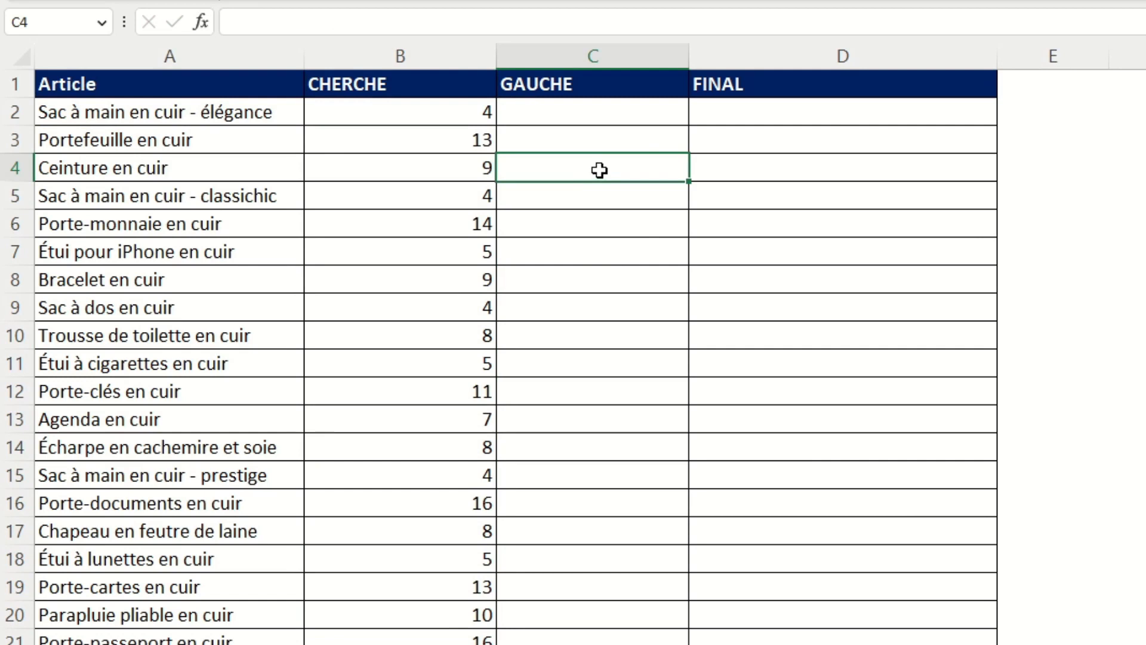
- Enter the formula =GAUCHE(A2;B2-1) in cell C2 to extract the article's first word
{"action": "left_click", "coordinate": [613, 115]}
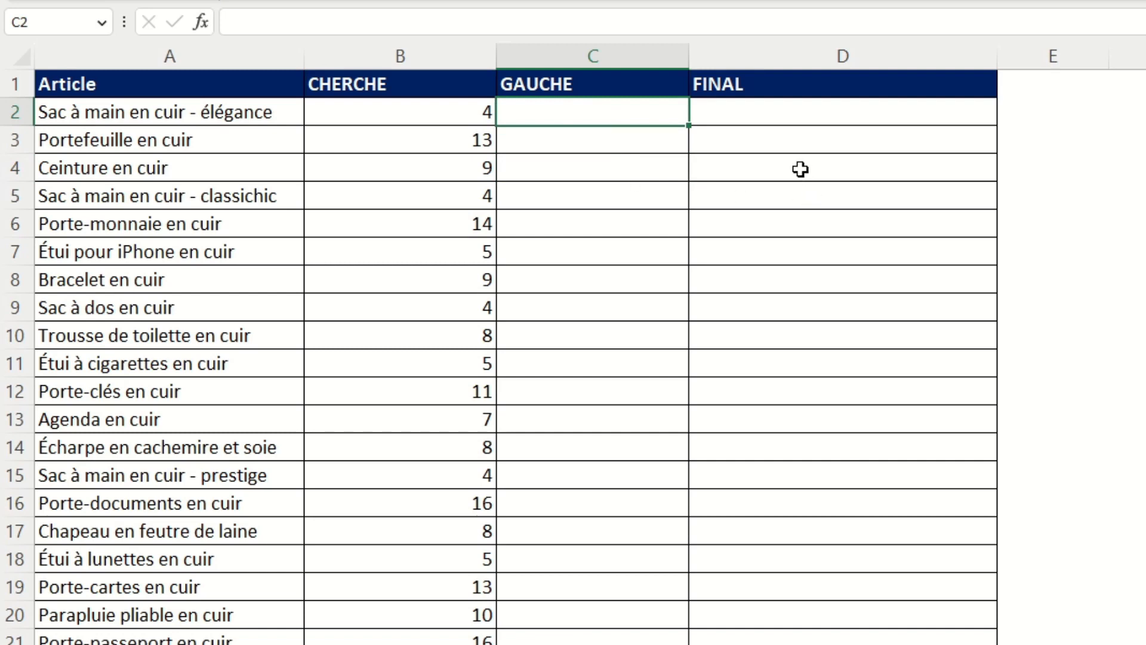
{"action": "type", "text": "=gauch"}
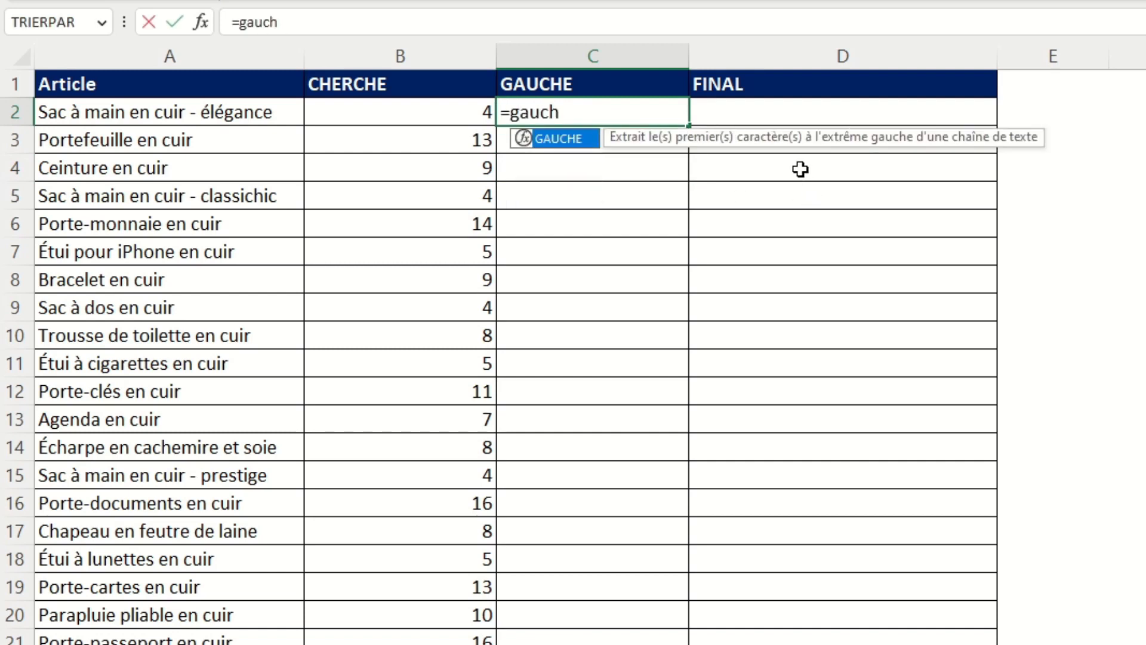
{"action": "type", "text": "e("}
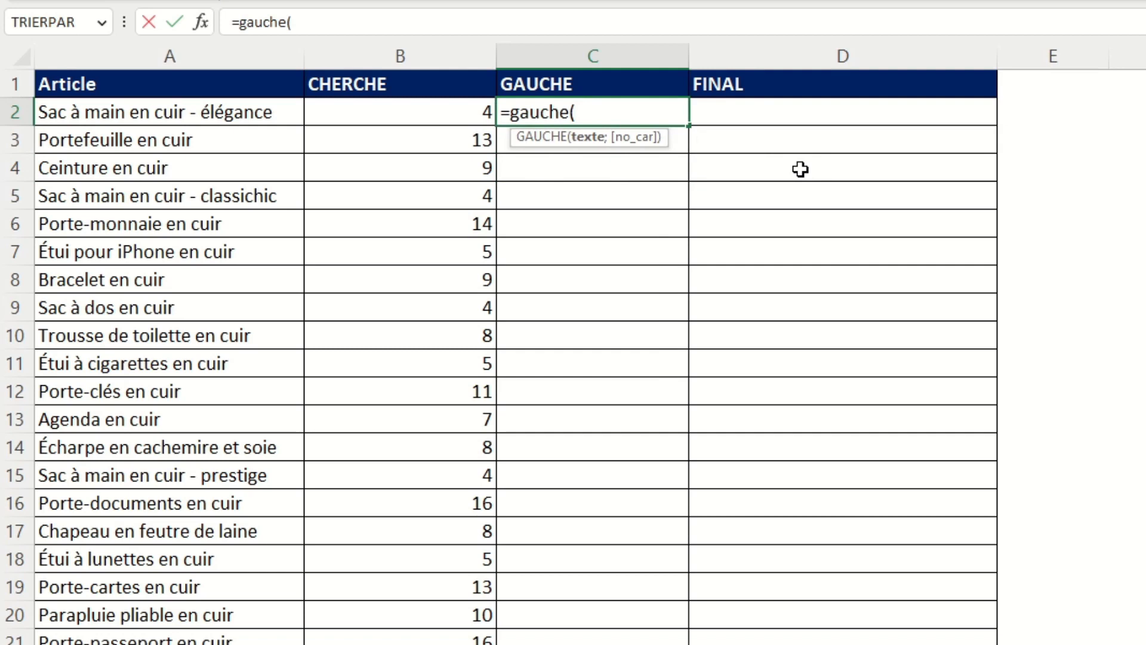
{"action": "left_click", "coordinate": [281, 117]}
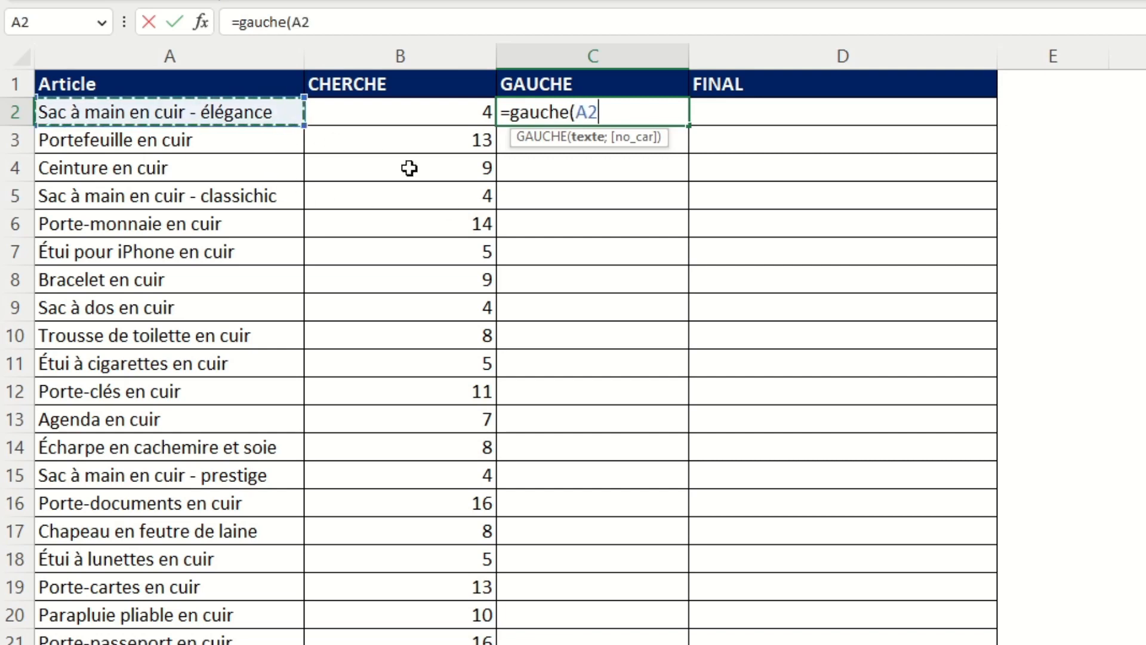
{"action": "type", "text": ";"}
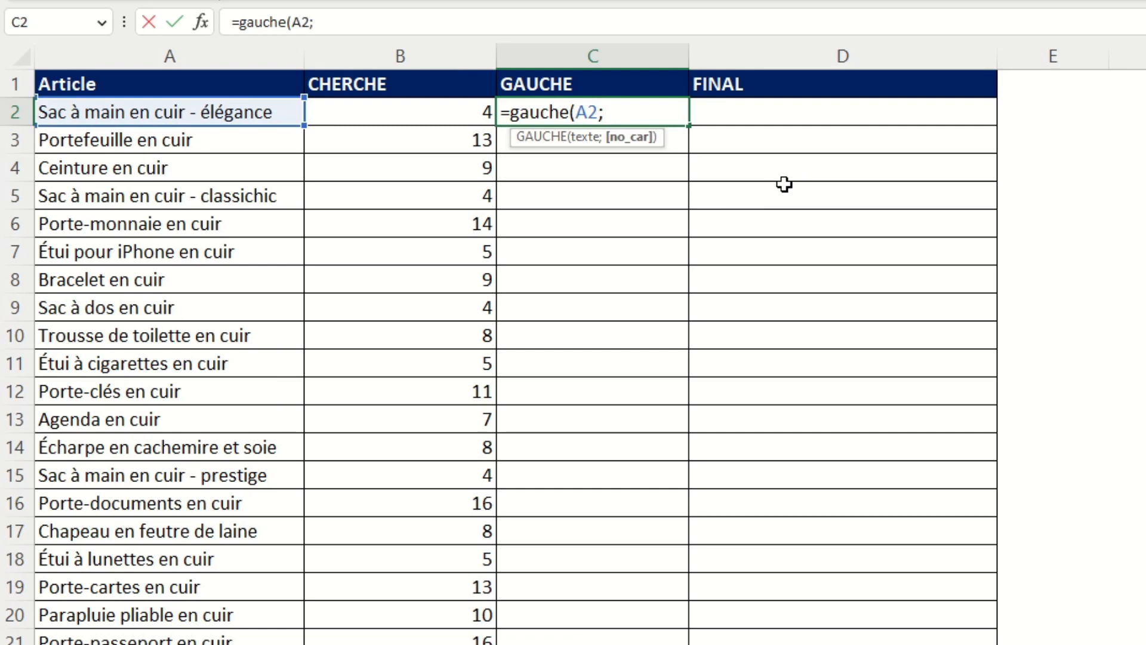
{"action": "left_click", "coordinate": [431, 113]}
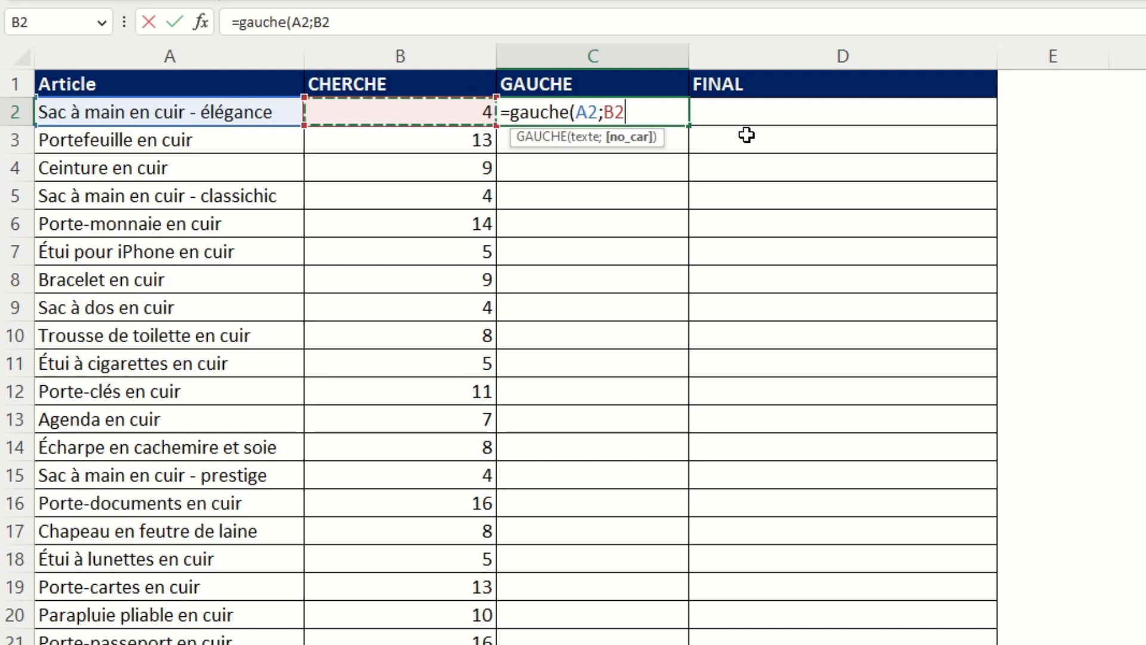
{"action": "type", "text": "-1"}
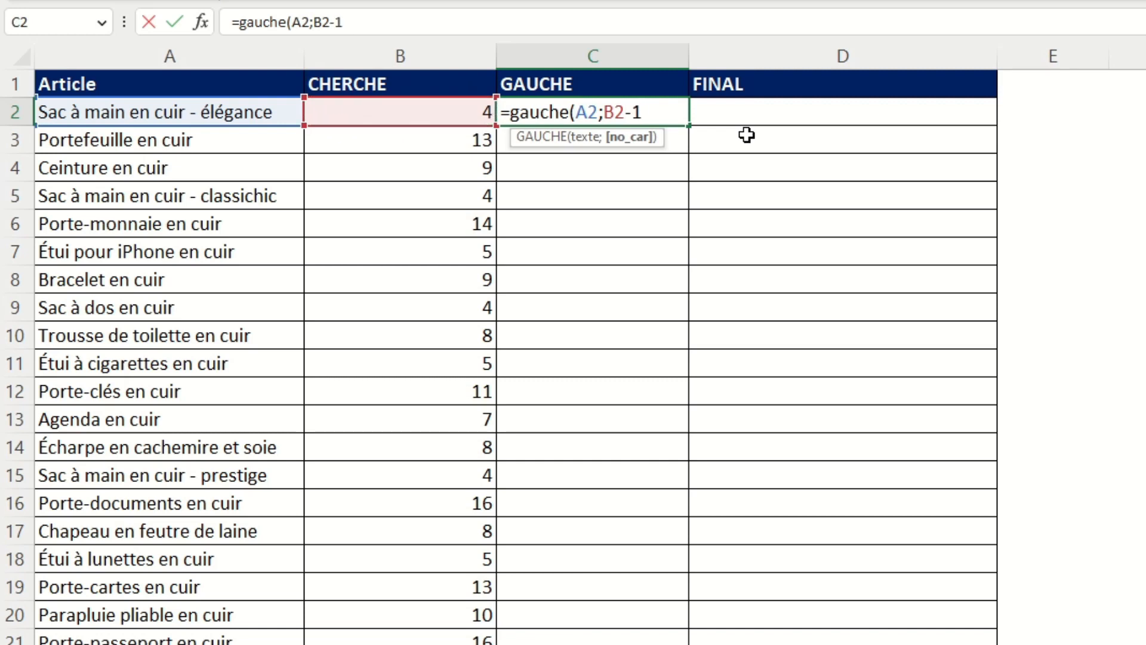
{"action": "type", "text": ")"}
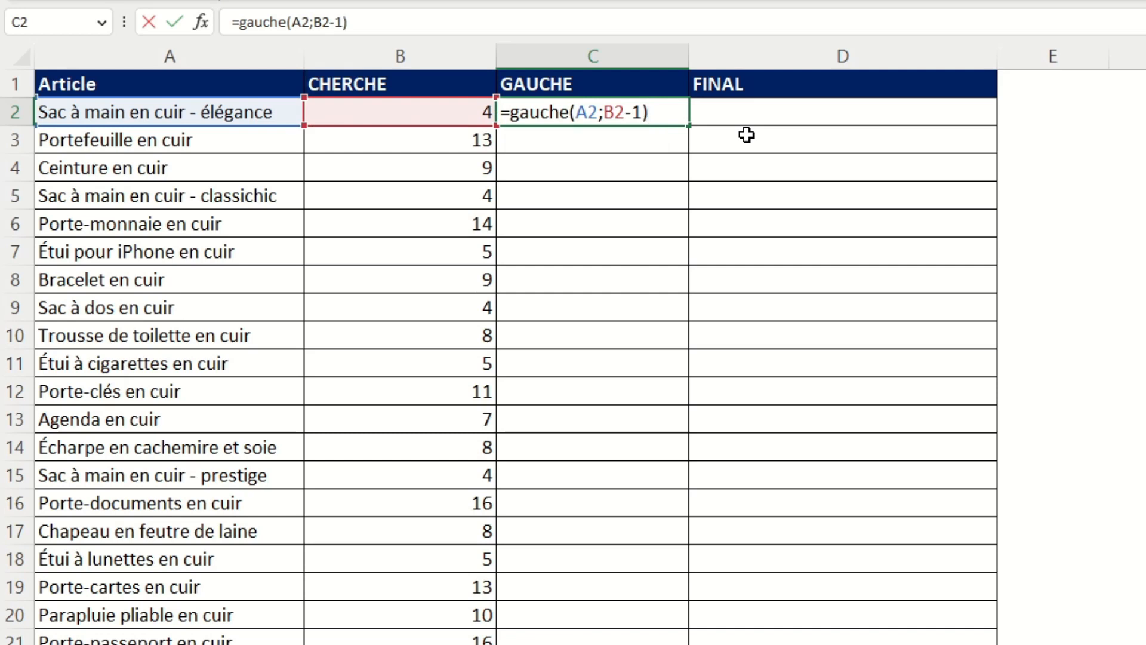
{"action": "key", "text": "Return"}
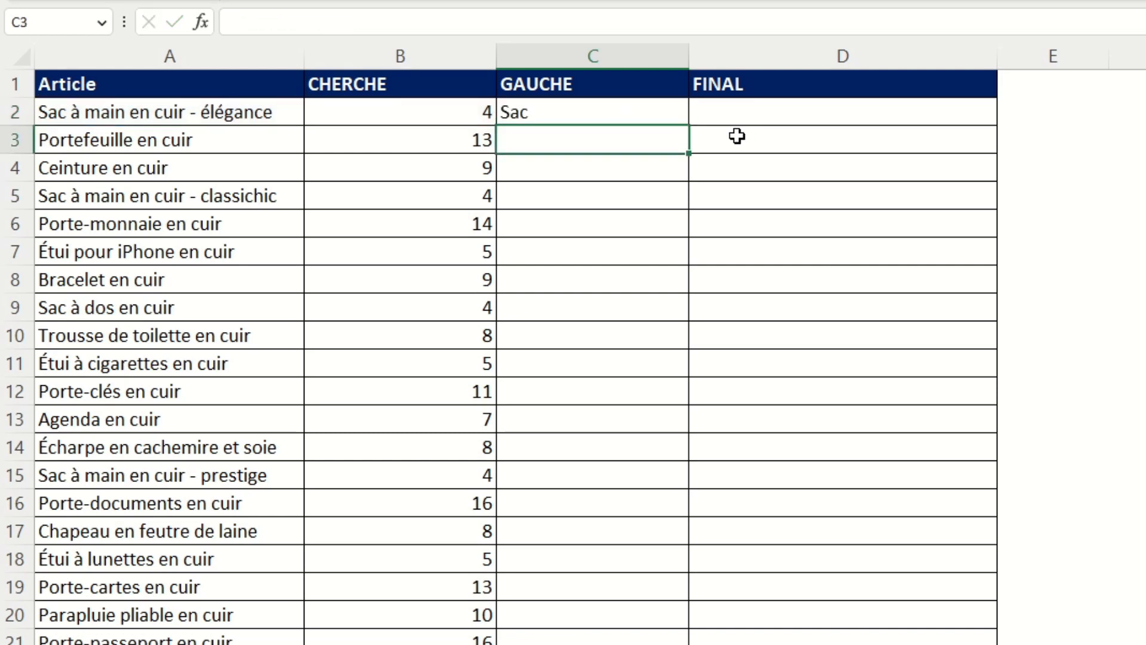
- Fill the GAUCHE formula from C2 down through the rest of the article rows
{"action": "left_click", "coordinate": [682, 121]}
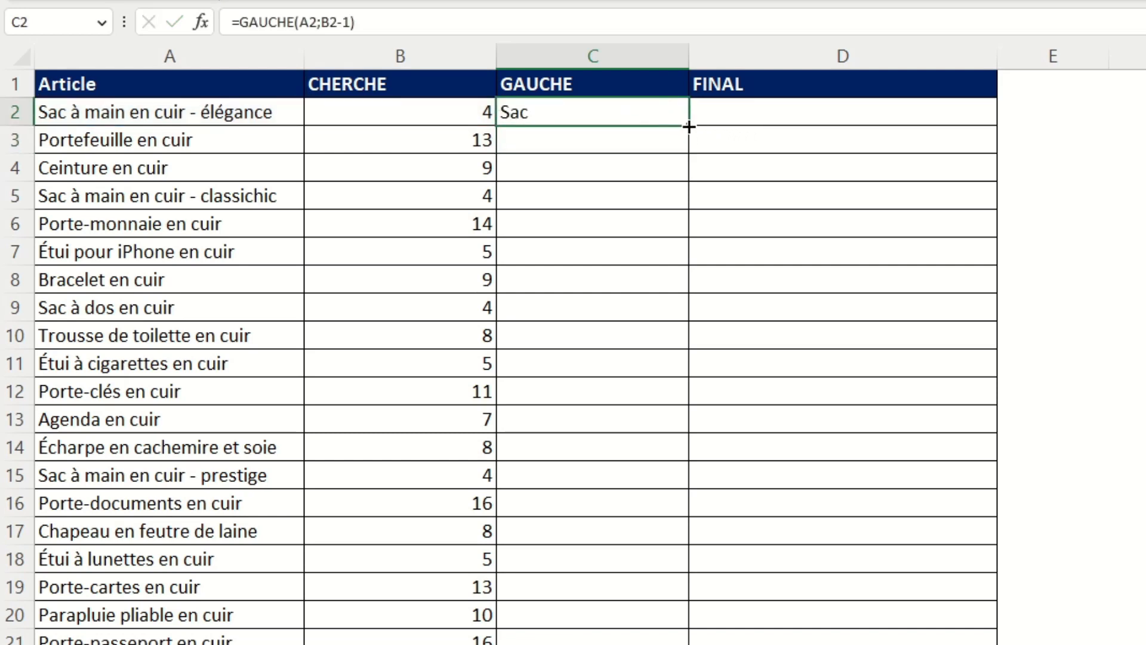
{"action": "double_click", "coordinate": [688, 127]}
{"action": "left_click", "coordinate": [839, 168]}
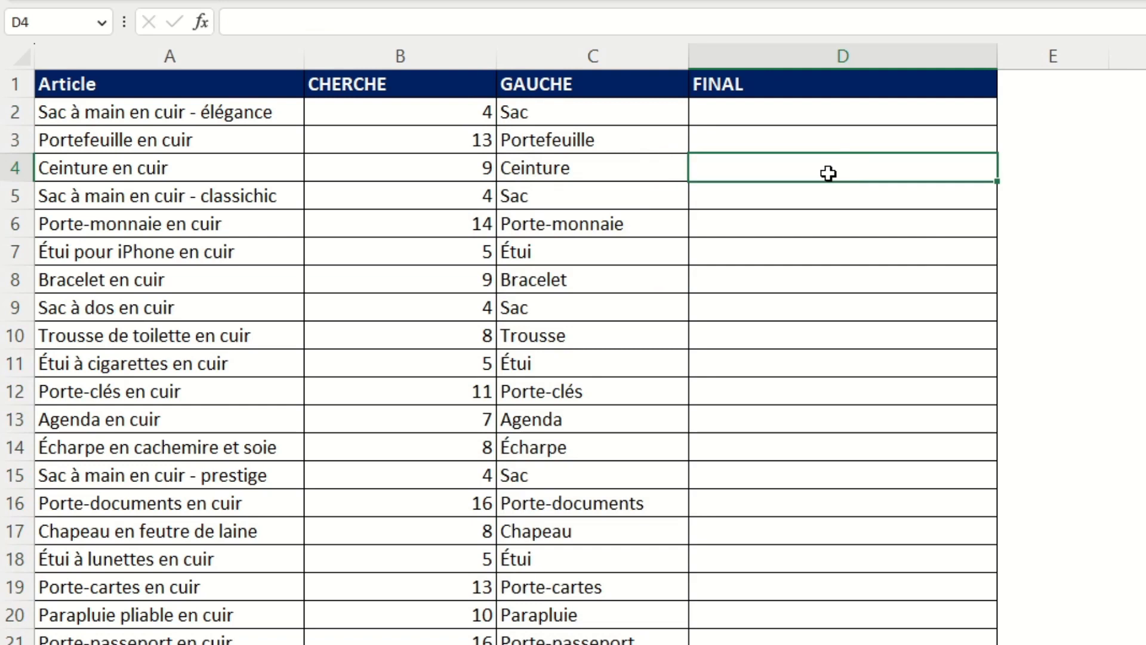
- Enter the combined formula =GAUCHE(A2;CHERCHE(" ";A2;1)-1) in cell D2 of the FINAL column
{"action": "left_click", "coordinate": [813, 118]}
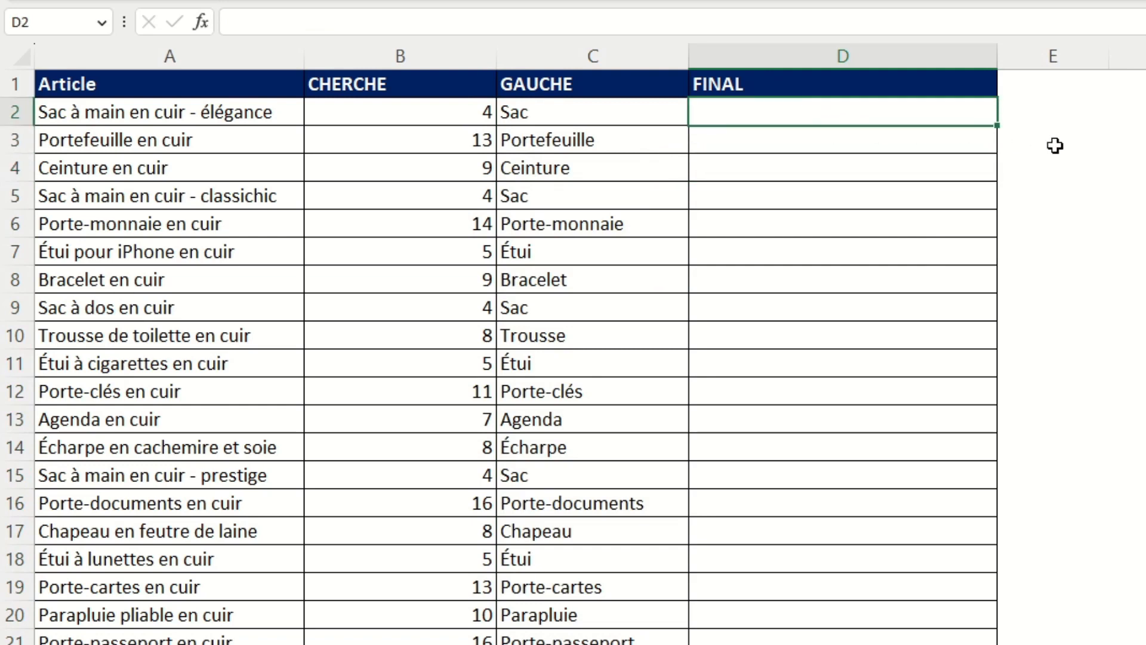
{"action": "type", "text": "=gauche("}
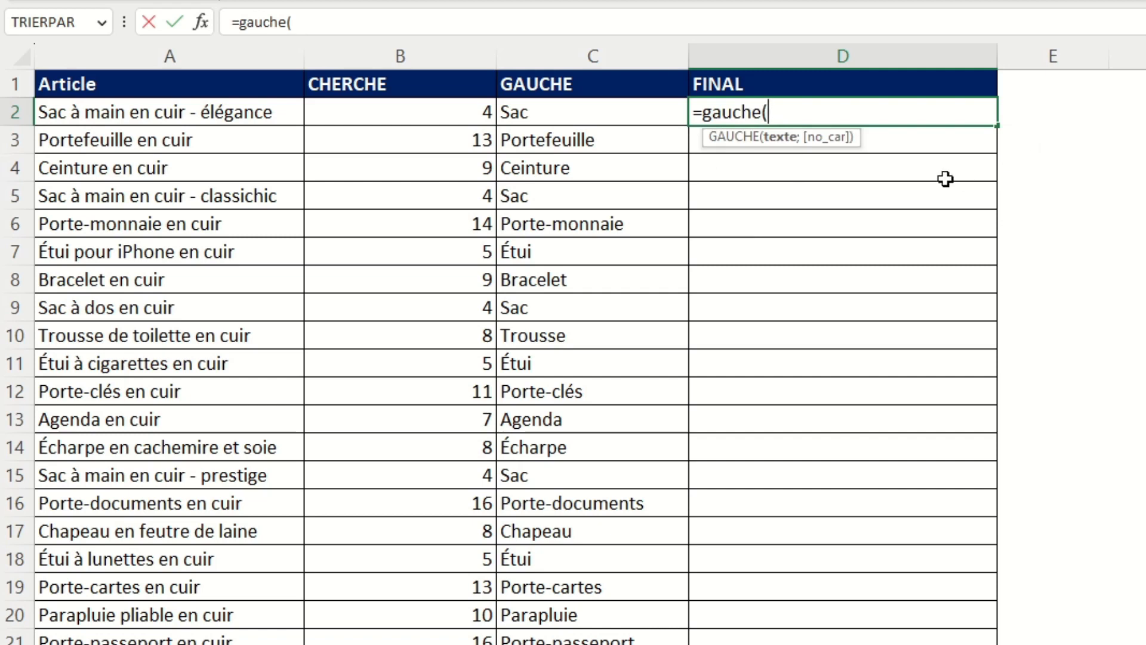
{"action": "left_click", "coordinate": [263, 113]}
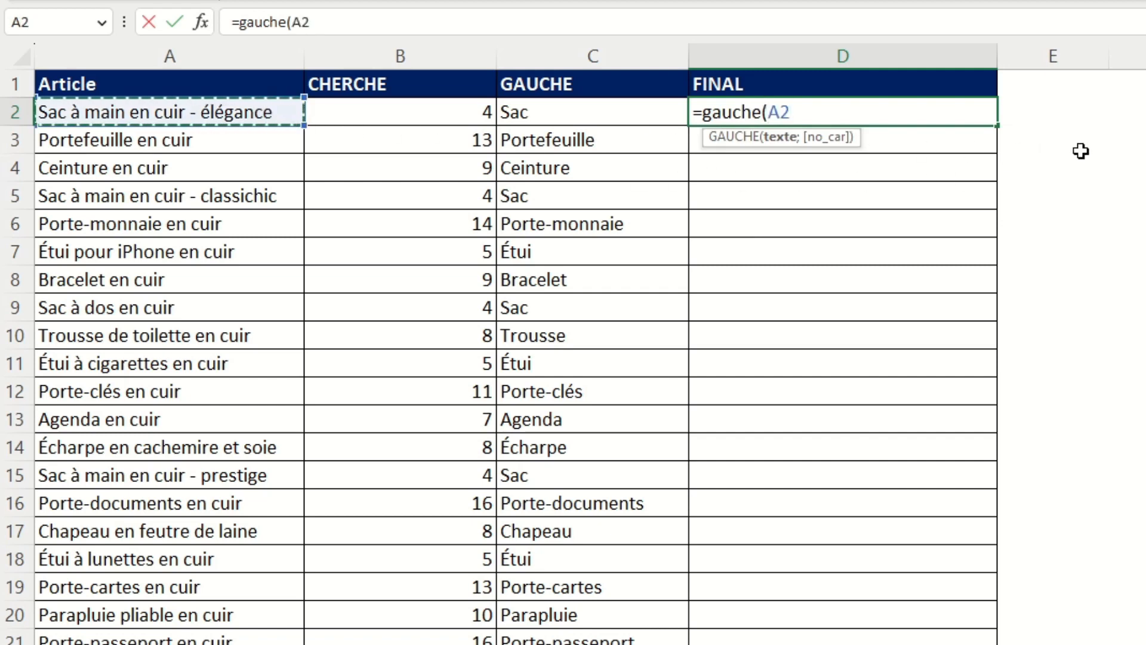
{"action": "type", "text": ";"}
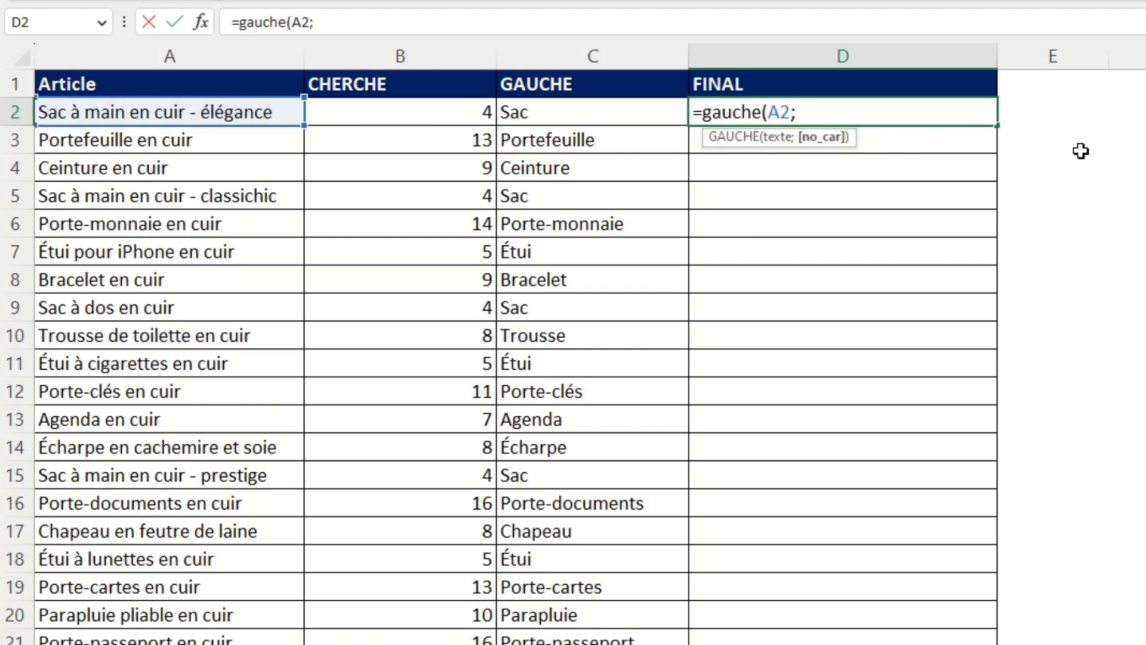
{"action": "type", "text": "cherche("}
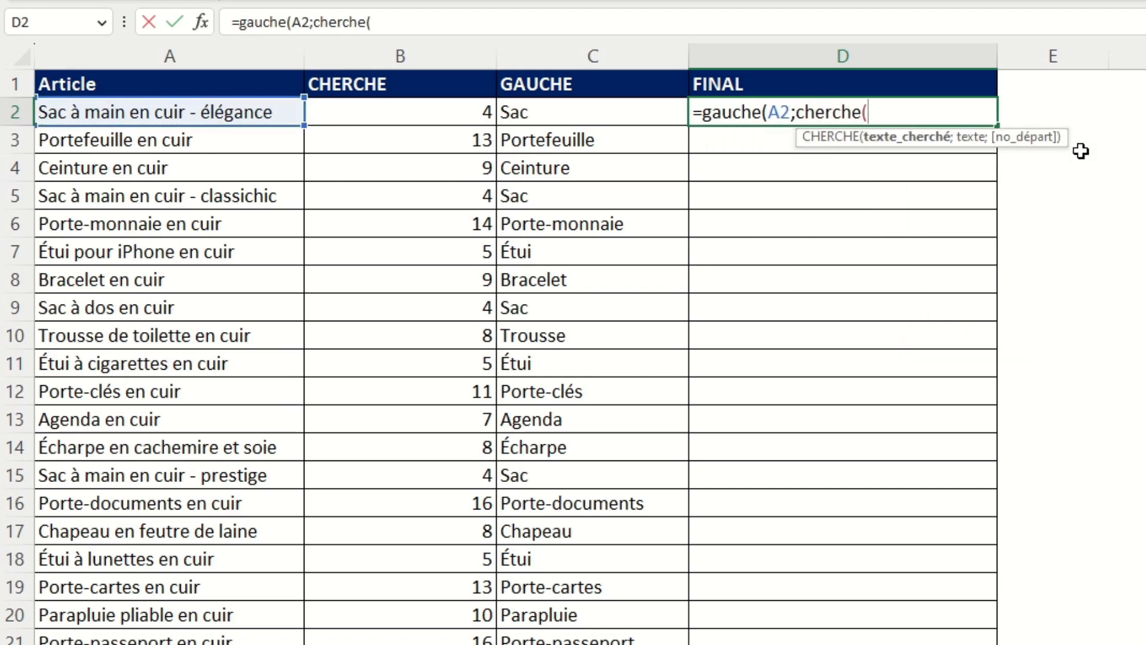
{"action": "type", "text": "\" \";"}
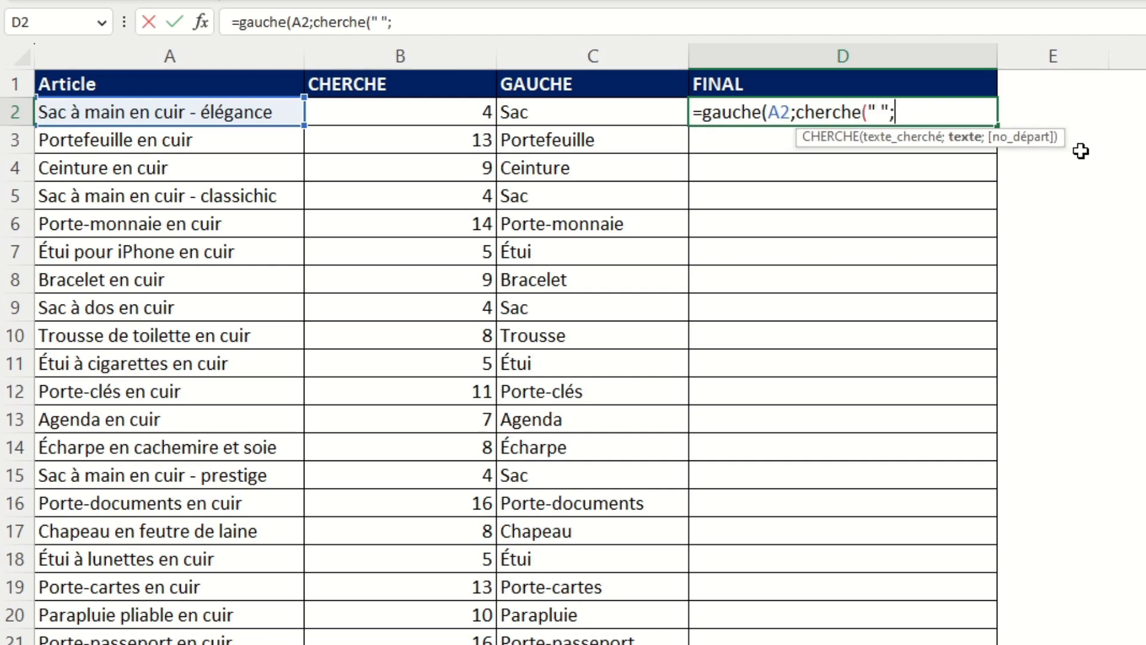
{"action": "left_click", "coordinate": [289, 115]}
{"action": "type", "text": ";"}
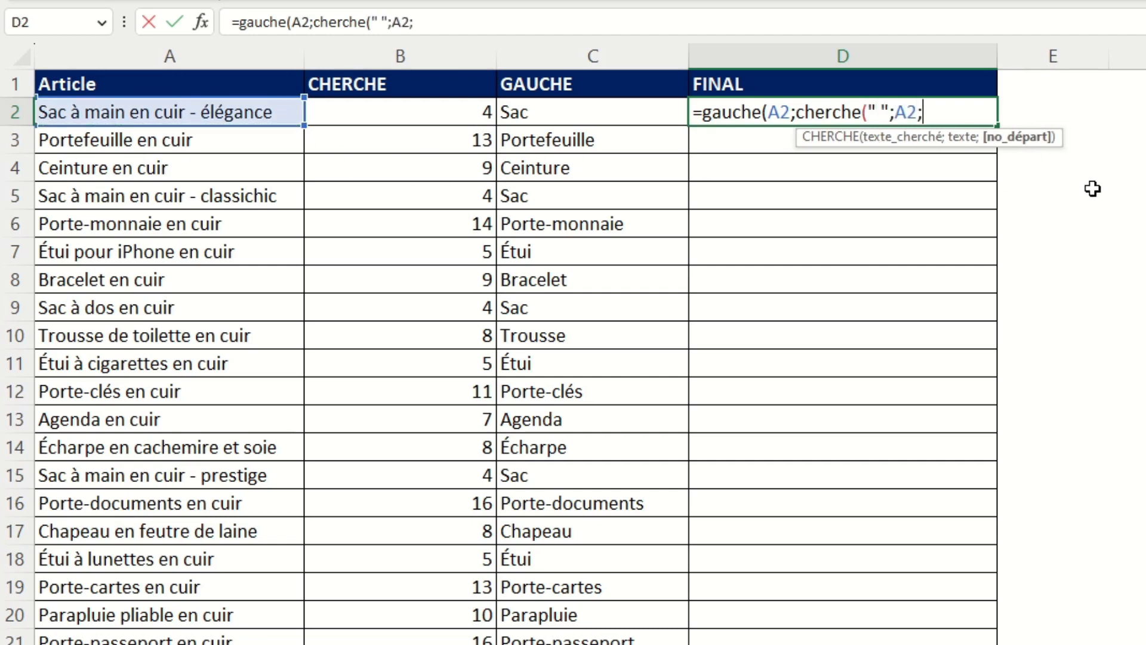
{"action": "type", "text": "1)"}
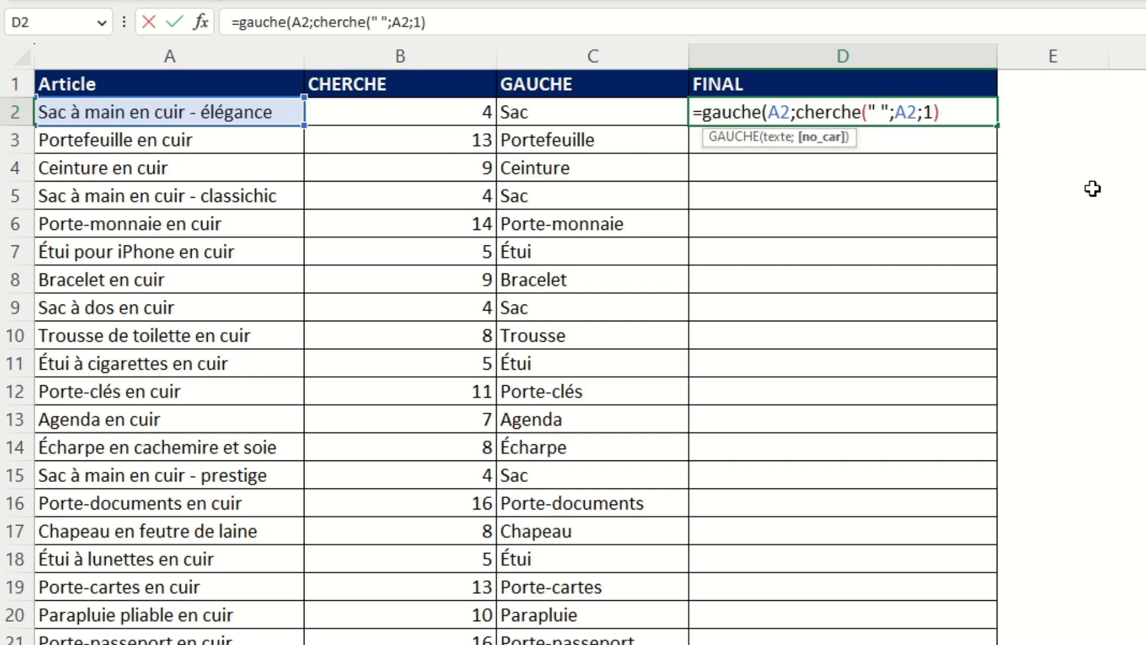
{"action": "type", "text": "-1"}
{"action": "key", "text": "Return"}
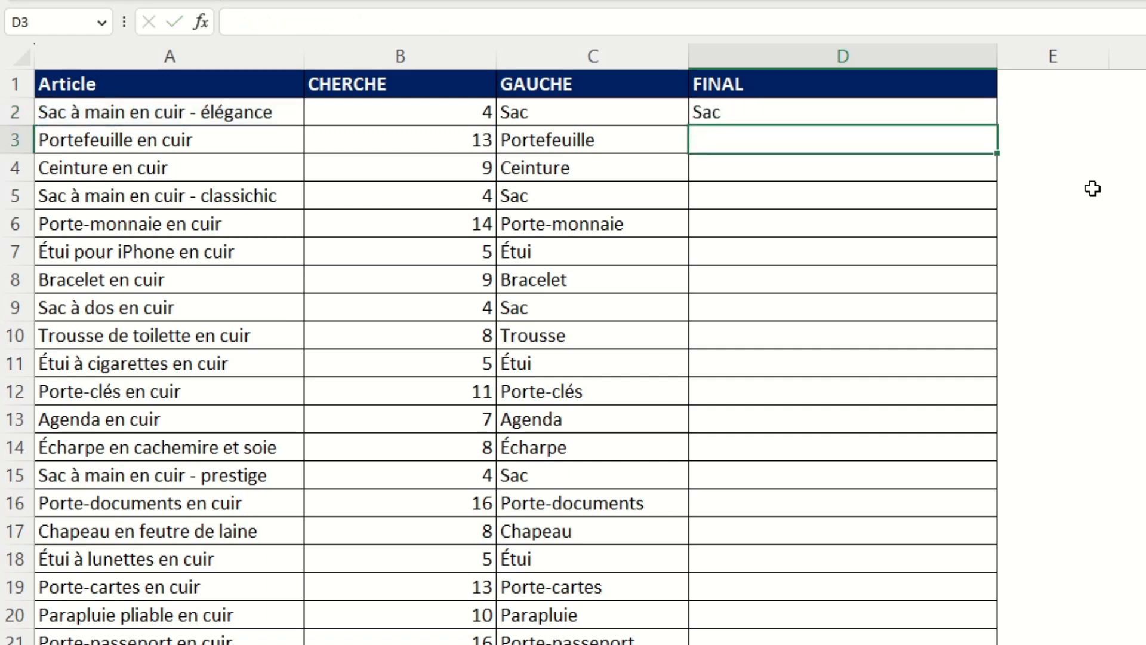
- Fill the combined formula from D2 down the FINAL column for all remaining articles
{"action": "left_click", "coordinate": [991, 116]}
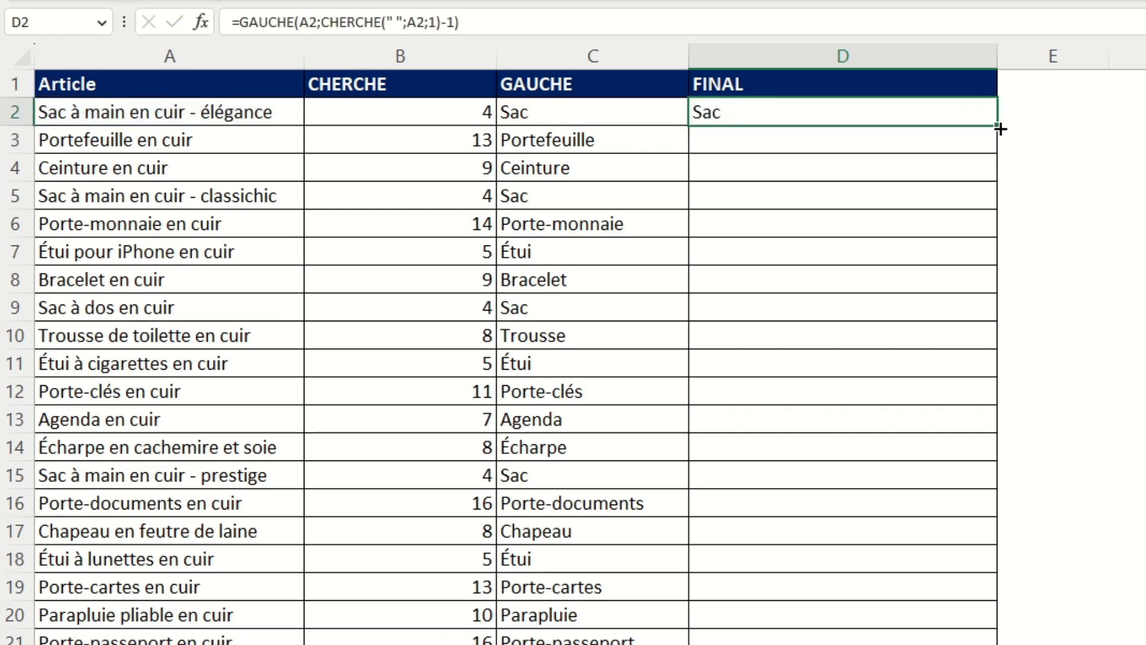
{"action": "double_click", "coordinate": [997, 126]}
{"action": "left_click", "coordinate": [1095, 177]}
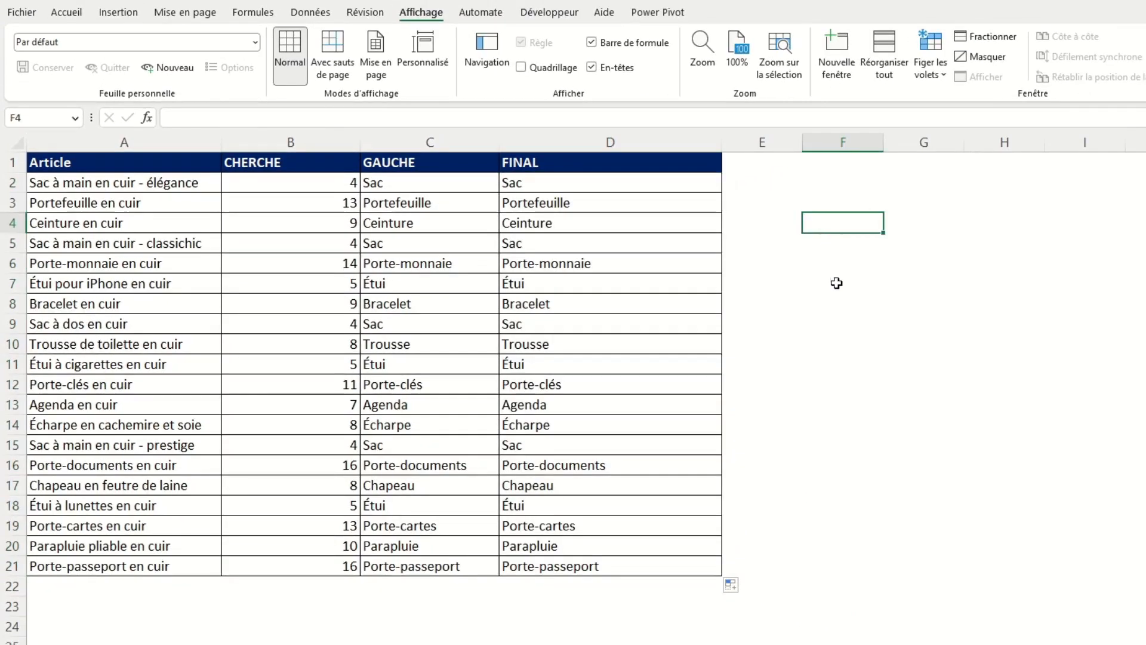